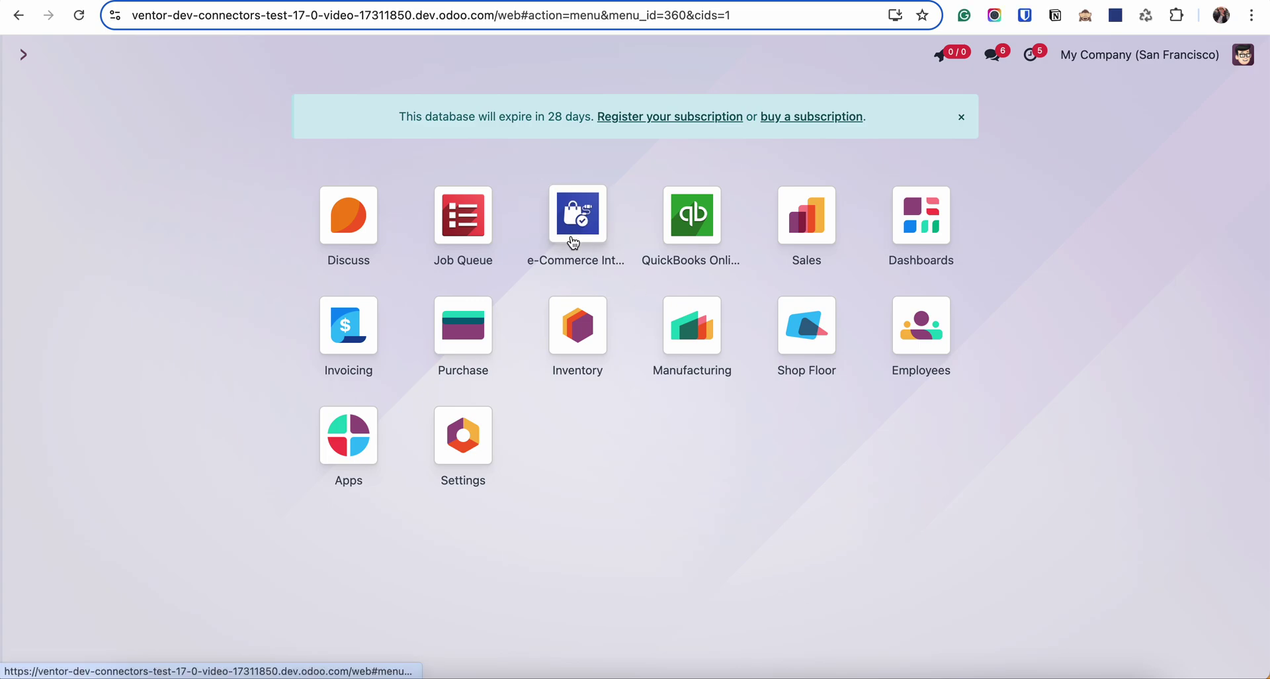
Create and save a sale integration named 'Shopify' on the Shopify system, then launch Quick Configuration
left_click(578, 215)
left_click(34, 94)
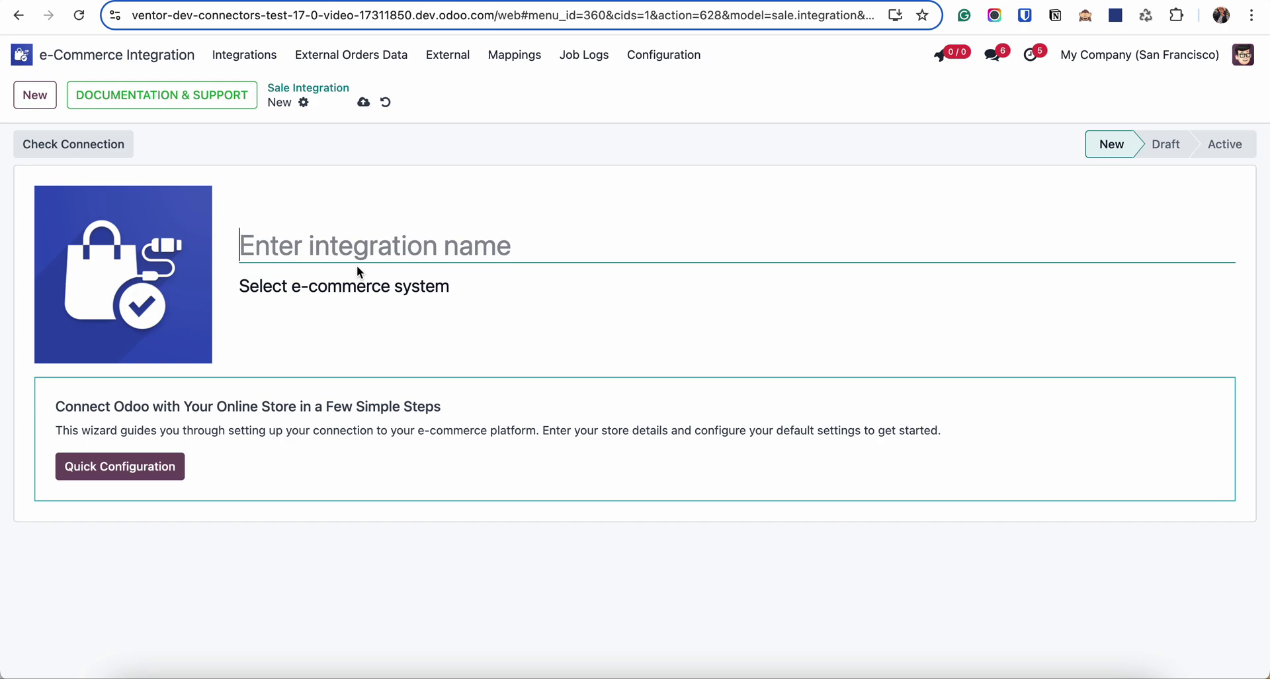
type("Shopify")
left_click(342, 295)
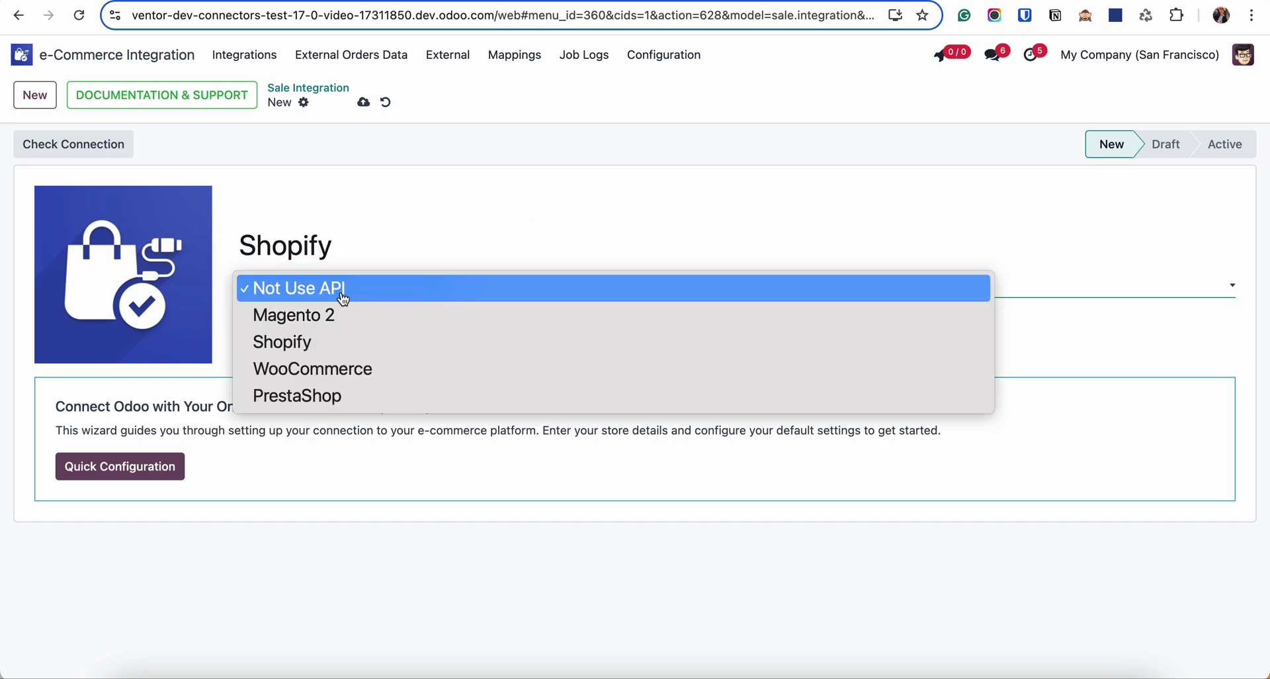
left_click(333, 352)
left_click(366, 103)
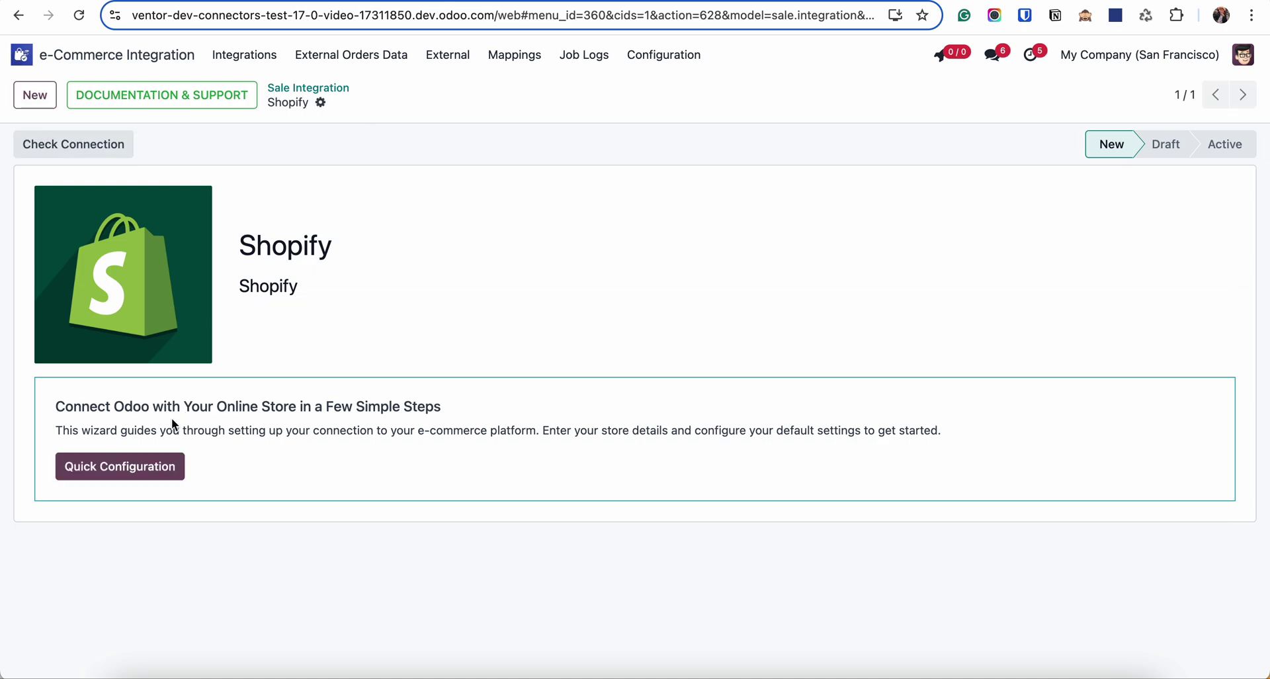
left_click(110, 480)
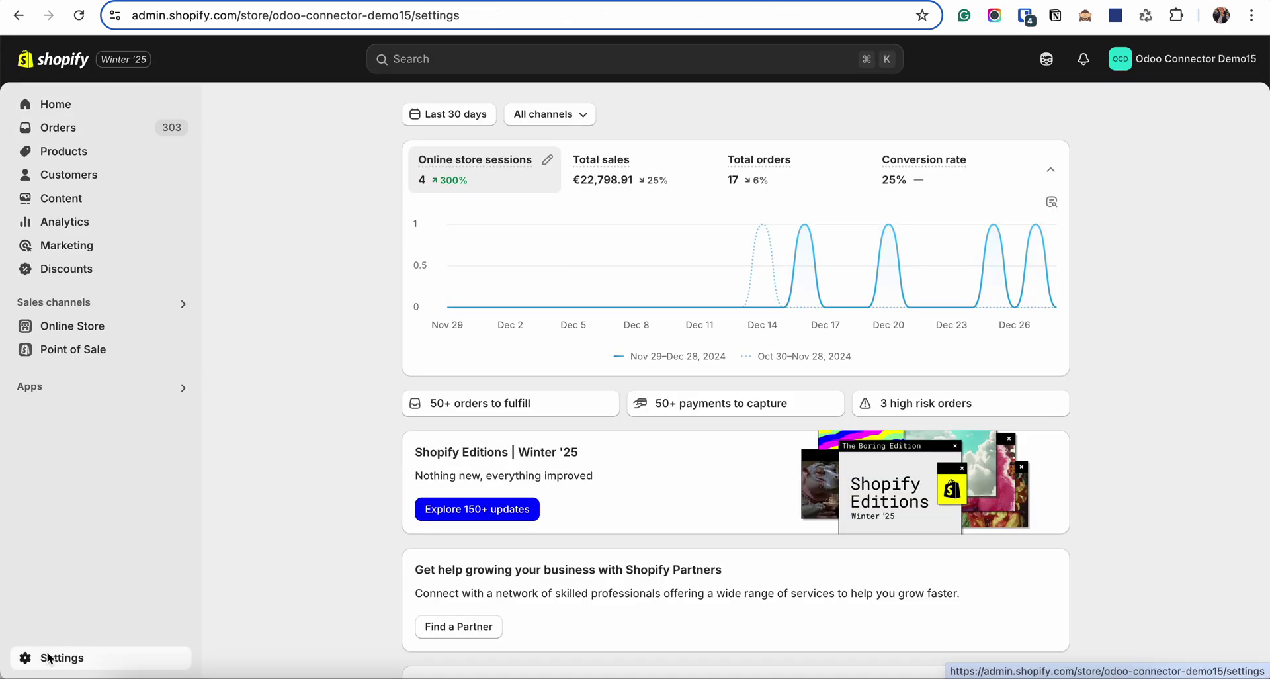
Open Shopify store settings and select the subdomain odoo-connector-demo15 under the store name
left_click(52, 655)
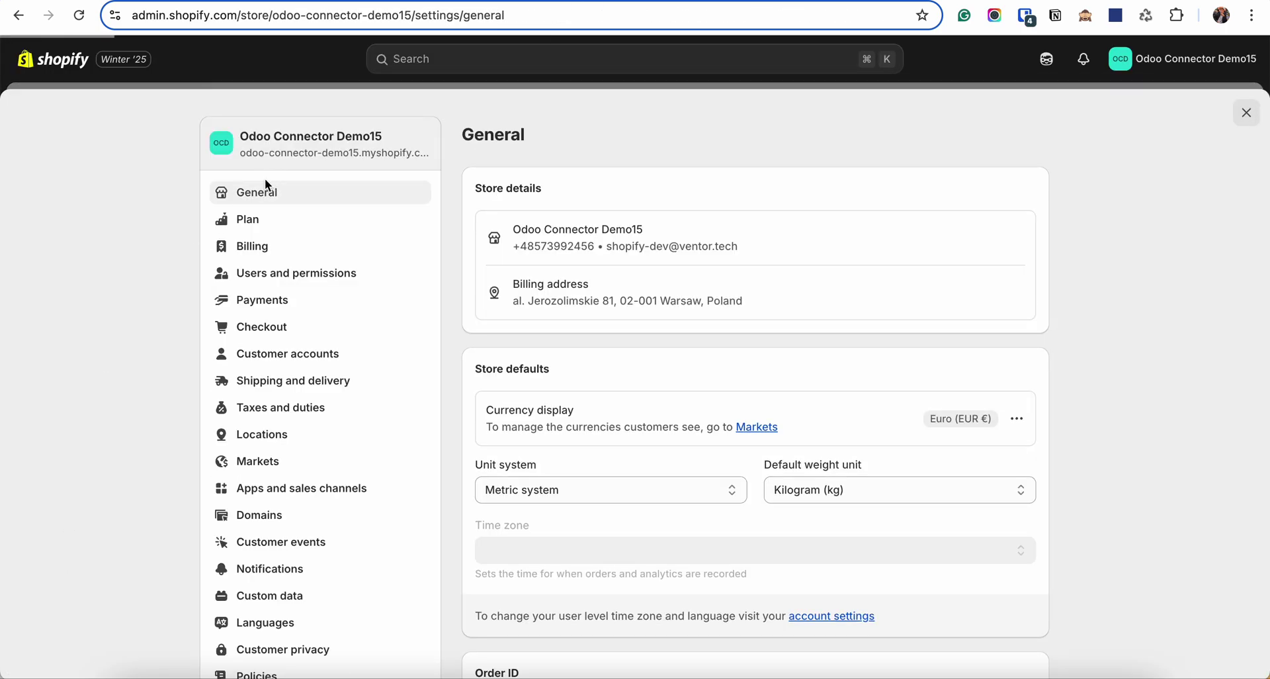
left_click_drag(241, 155, 359, 157)
Paste odoo-connector-demo15 into Odoo's Shop Url and choose API version 2024-07
key("ctrl+c")
key("alt+Tab")
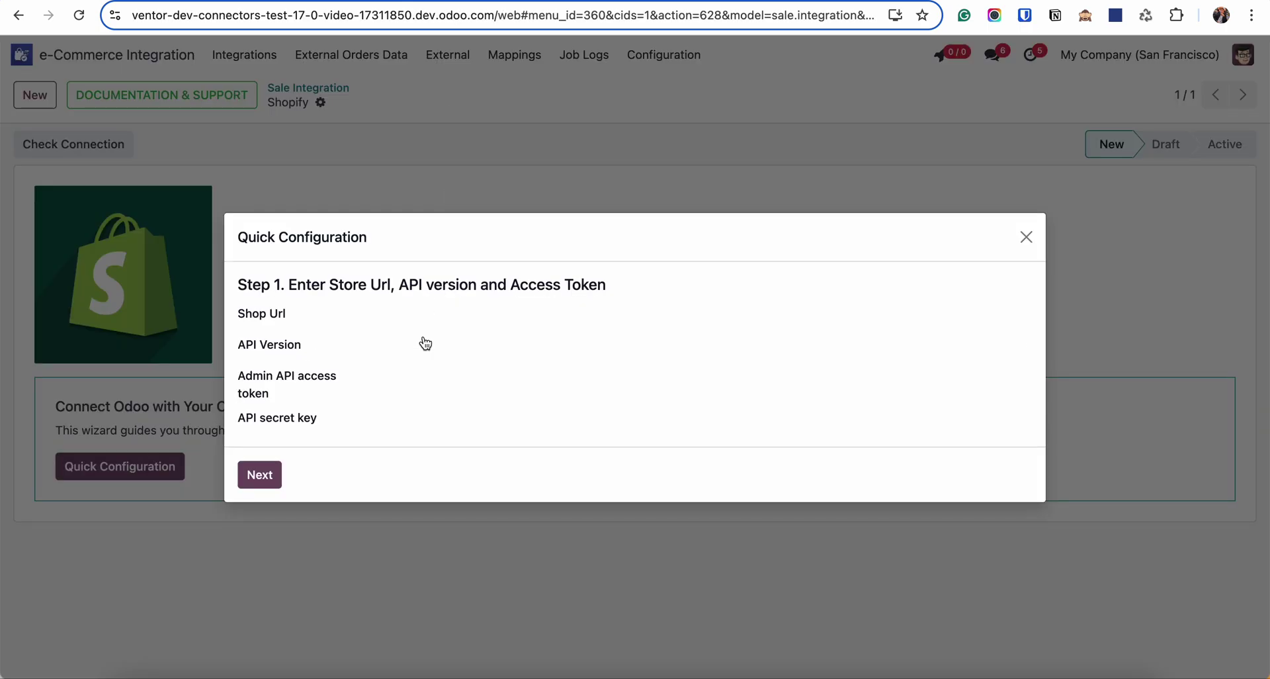
left_click(429, 321)
key("ctrl+v")
left_click(456, 345)
left_click(426, 522)
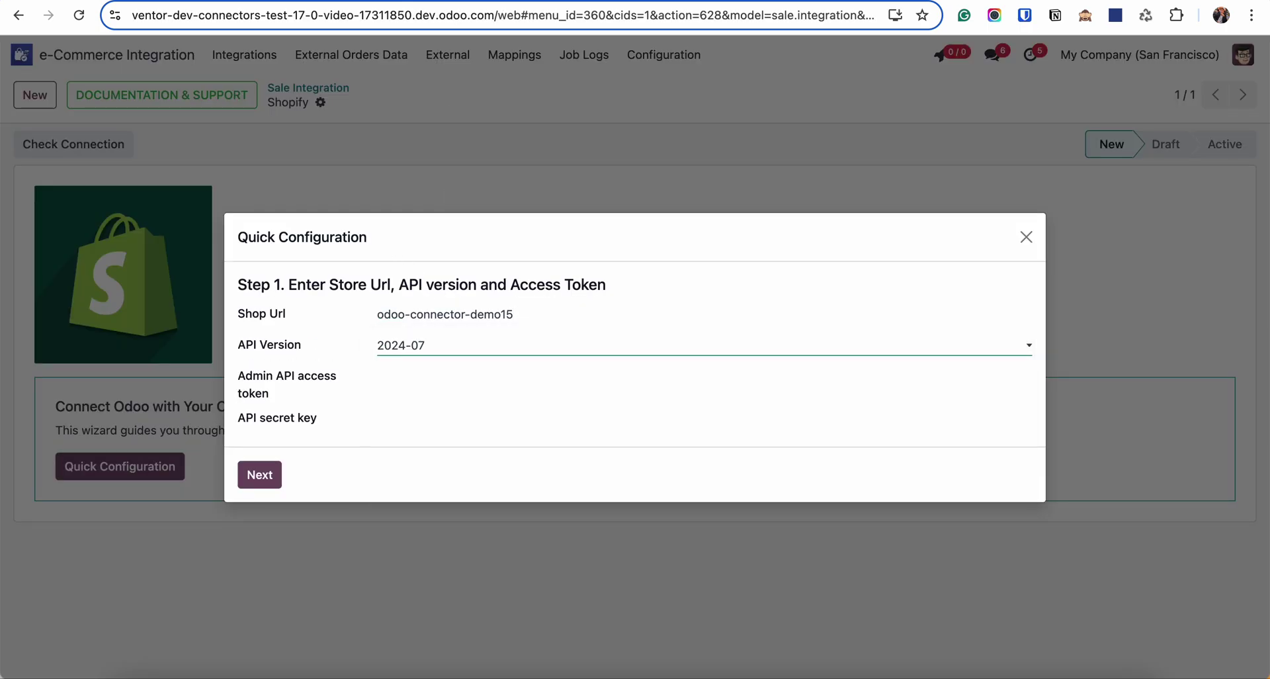
key("alt+Tab")
key("alt+Tab")
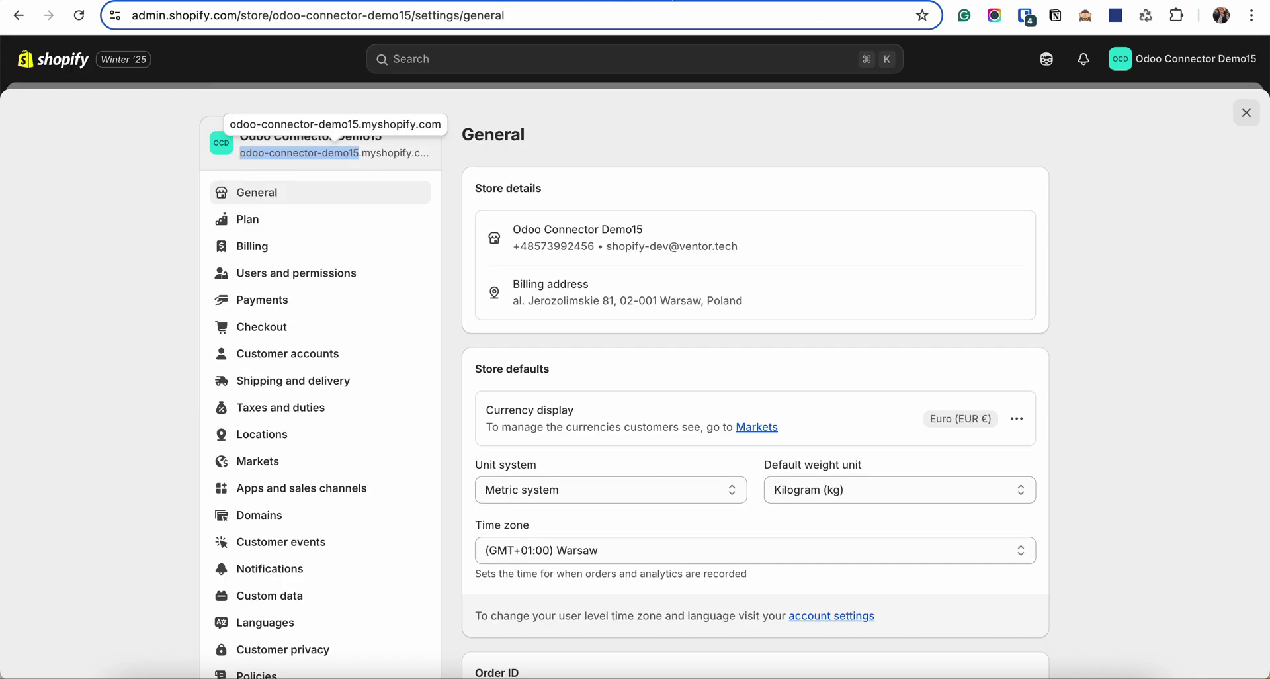
Open the Odoo - Shopify custom app's Configuration via Apps and sales channels > Develop apps
key("alt+Tab")
left_click(279, 487)
left_click(888, 136)
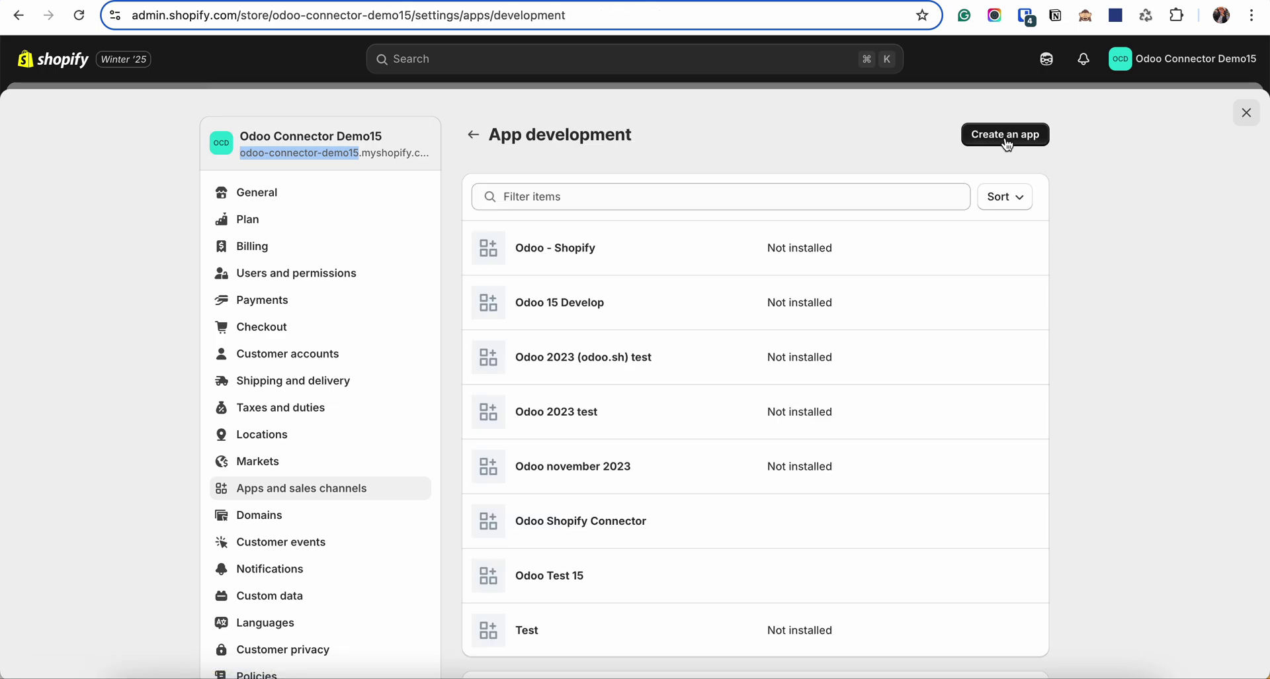
left_click(647, 270)
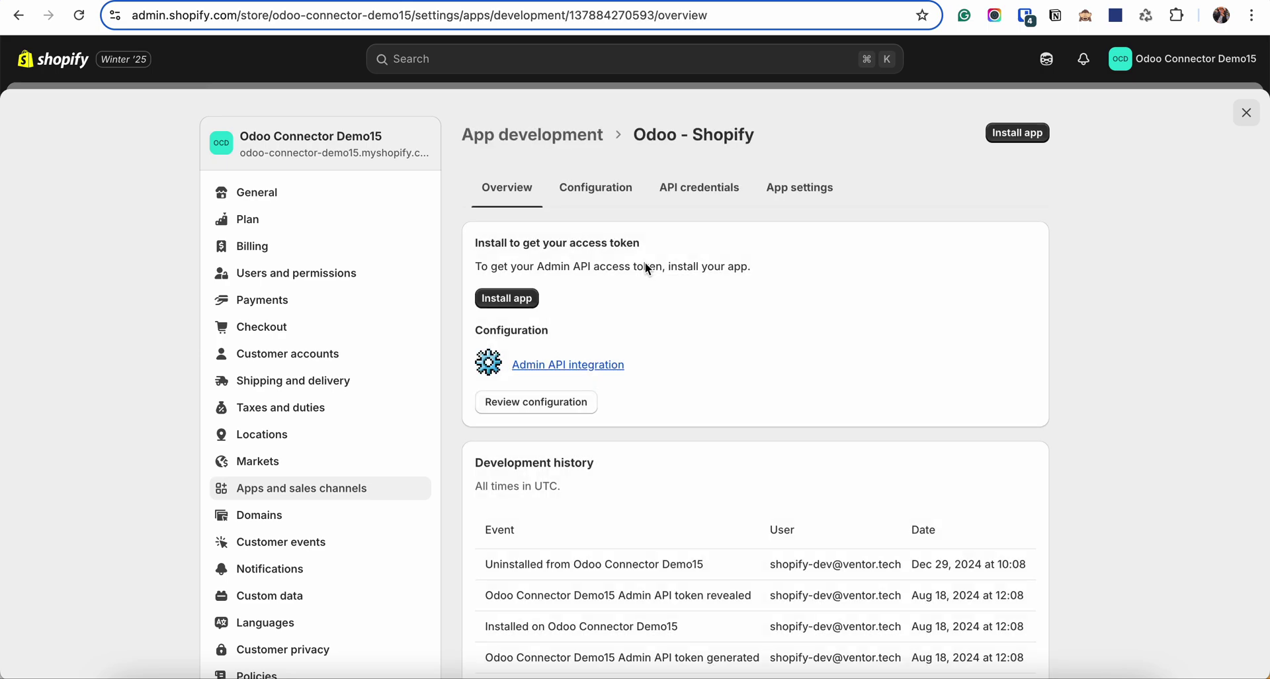
left_click(591, 199)
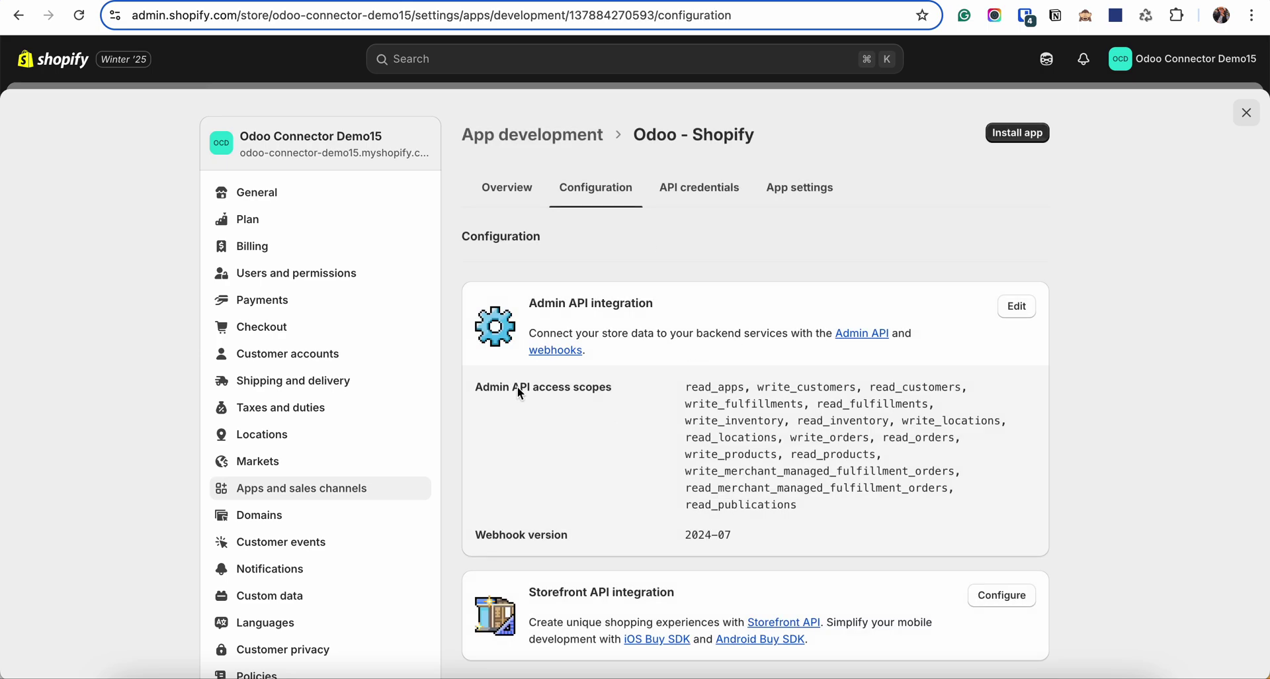
Review the app's Admin API access scopes in the edit view and configuration summary
left_click_drag(534, 386, 669, 392)
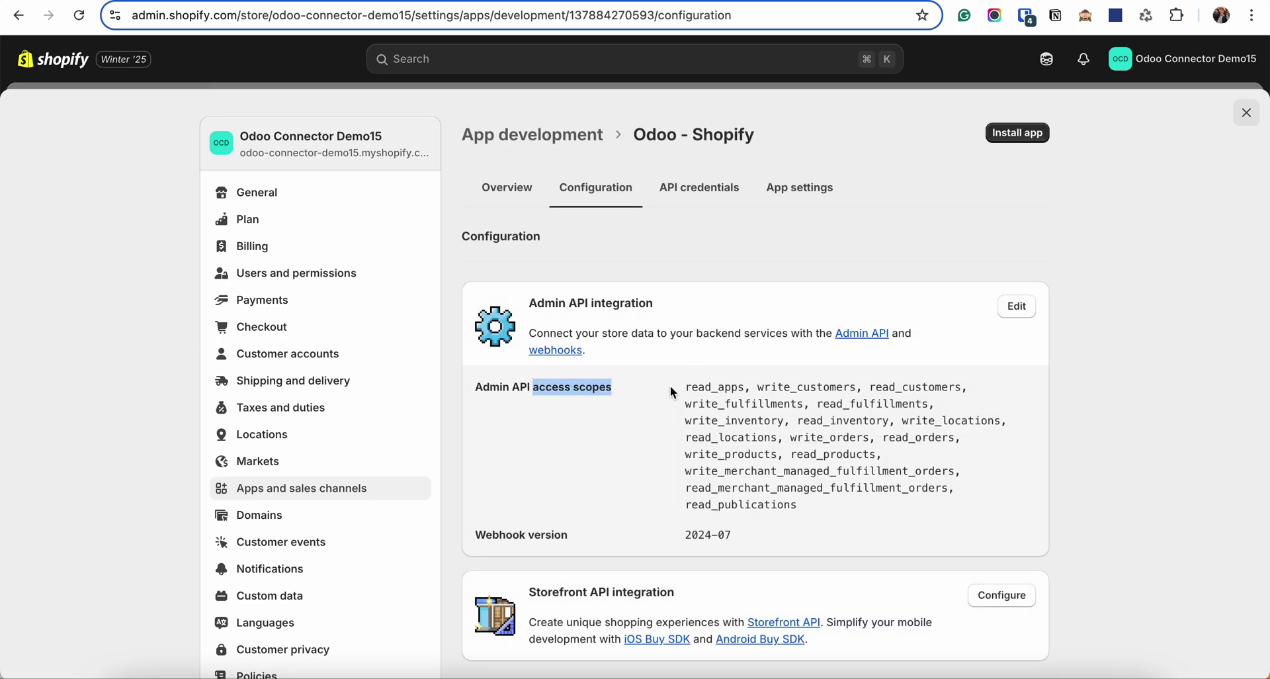
left_click(1017, 306)
scroll(737, 581, "down", 3)
scroll(737, 581, "up", 3)
left_click(584, 191)
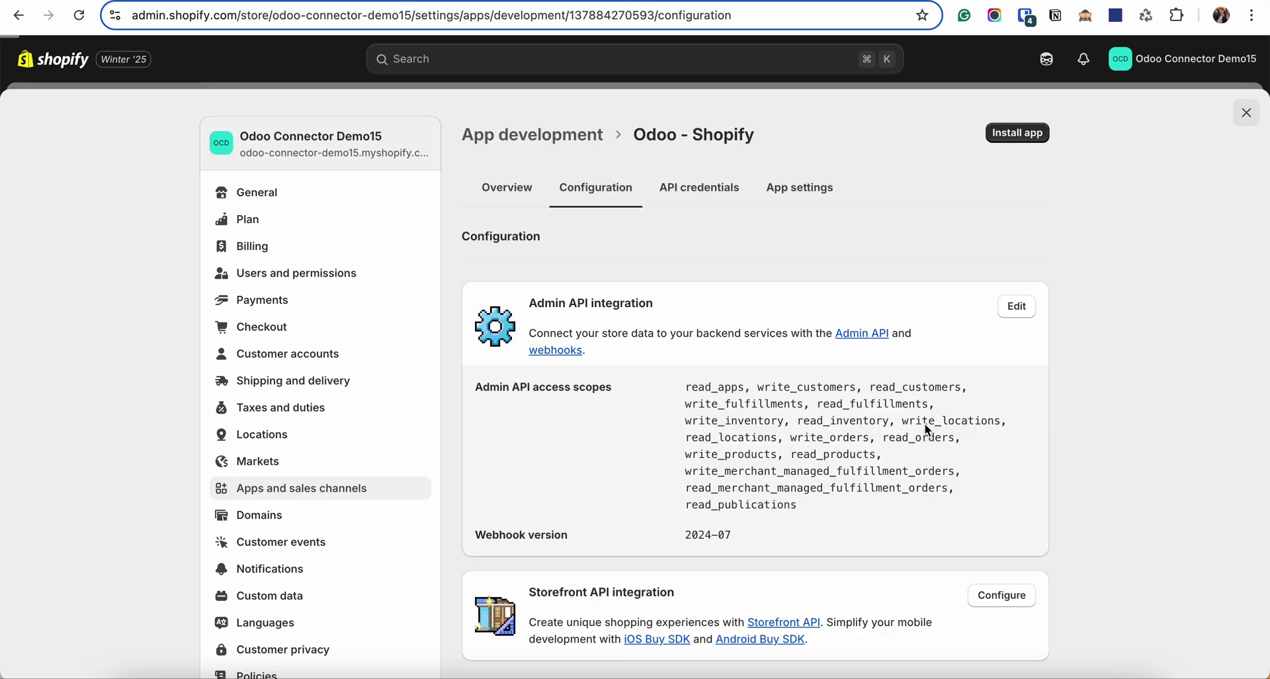
mouse_move(688, 384)
left_mouse_down()
mouse_move(895, 566)
mouse_move(845, 508)
left_mouse_up()
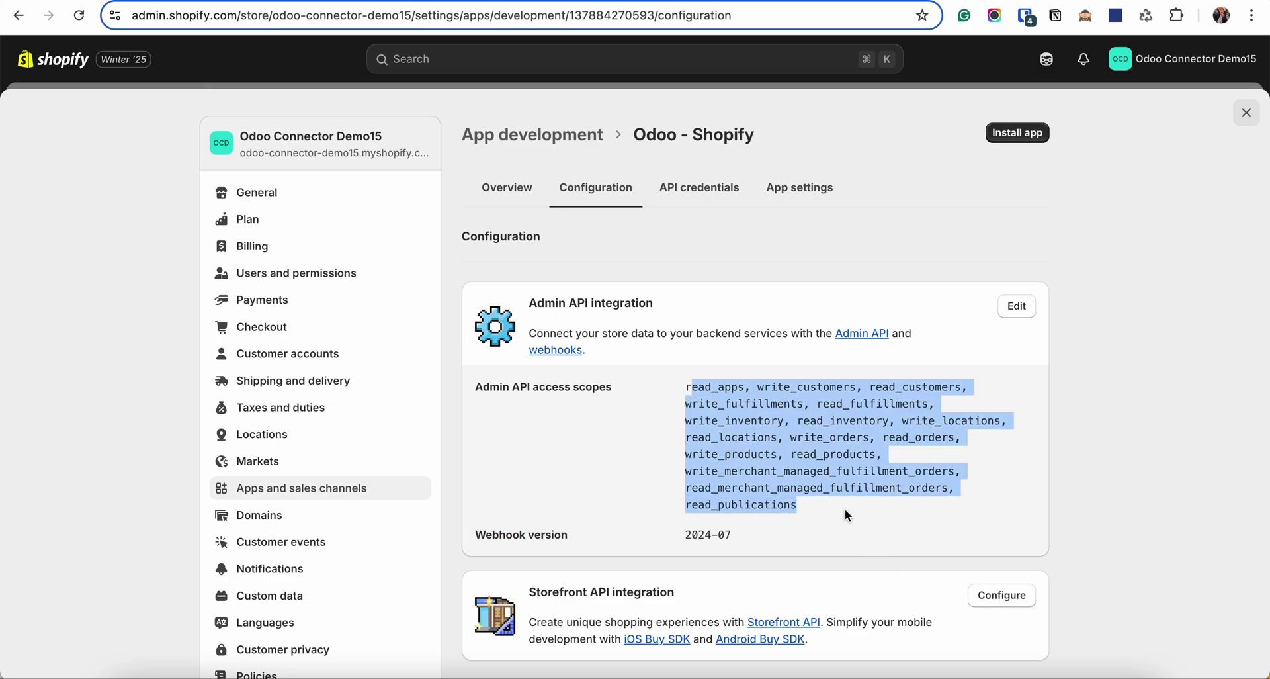
Install the Odoo - Shopify app, then reveal and copy its Admin API access token
left_click(681, 192)
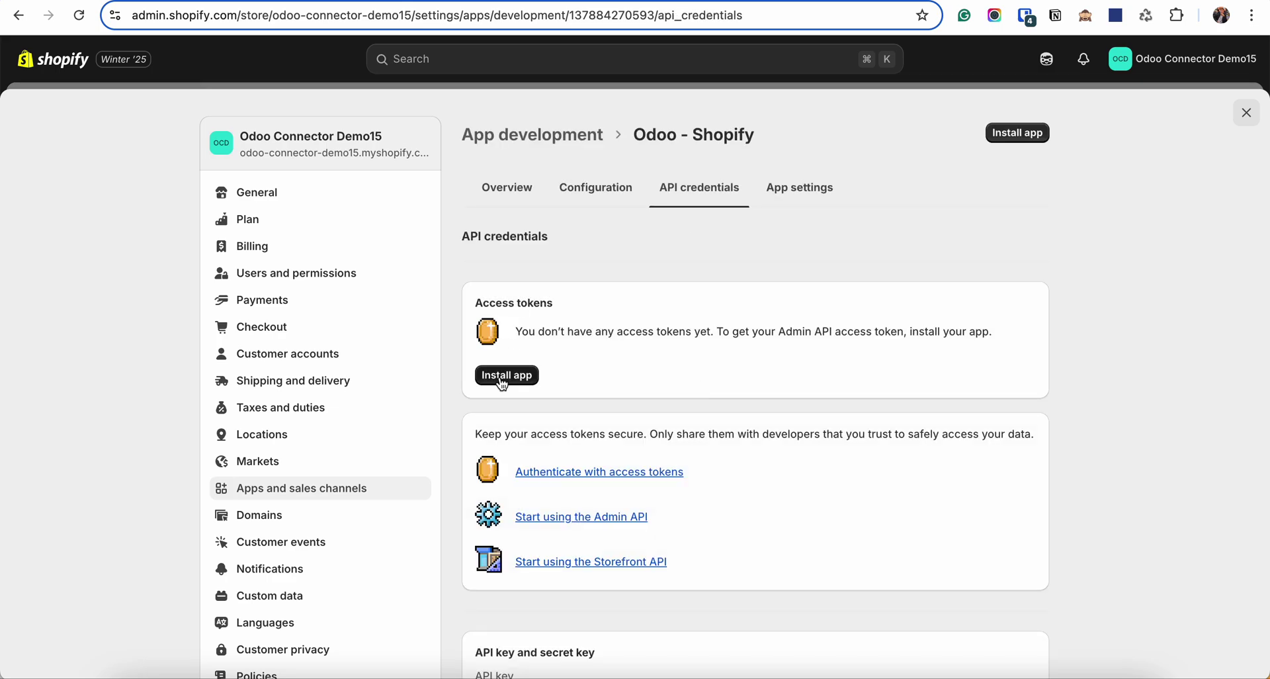
left_click(502, 377)
left_click(855, 442)
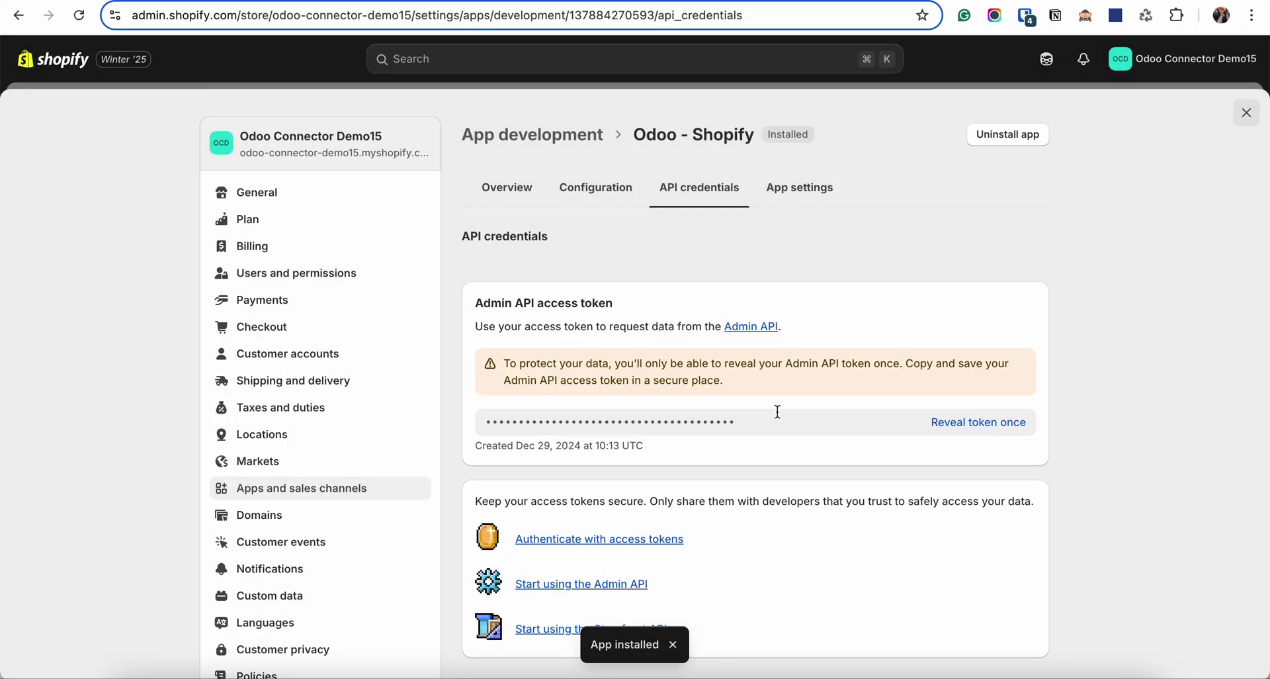
left_click(957, 421)
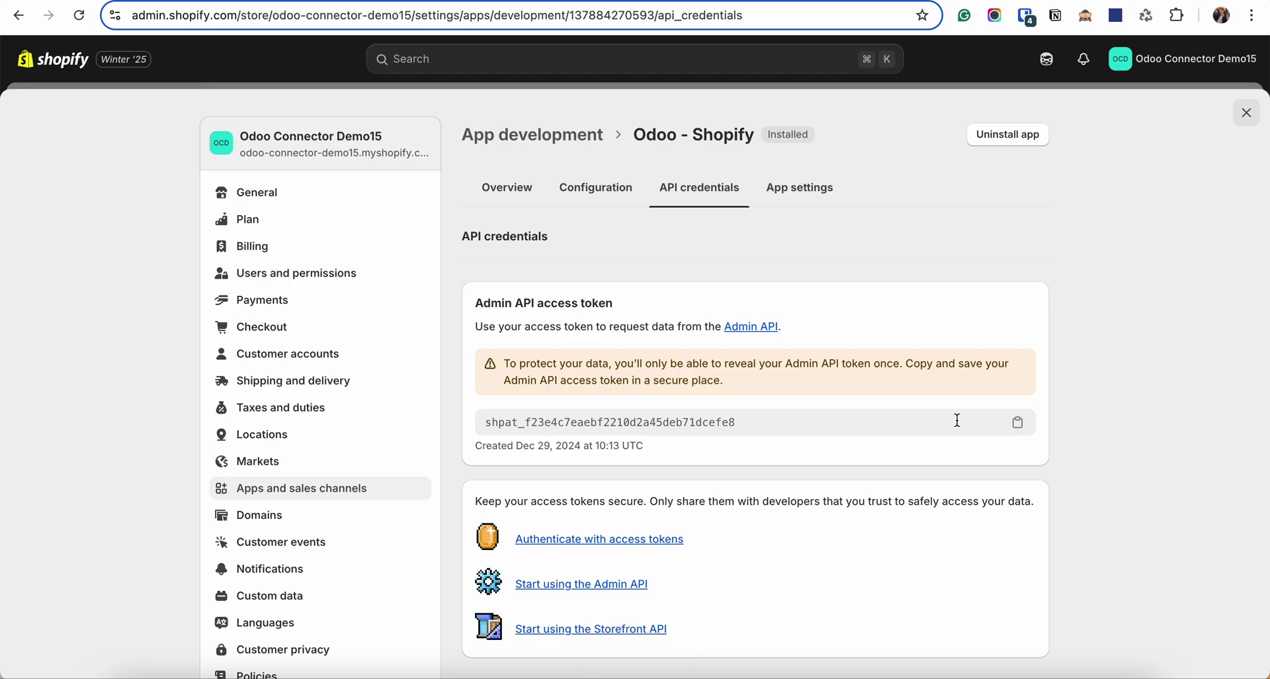
left_click(1017, 422)
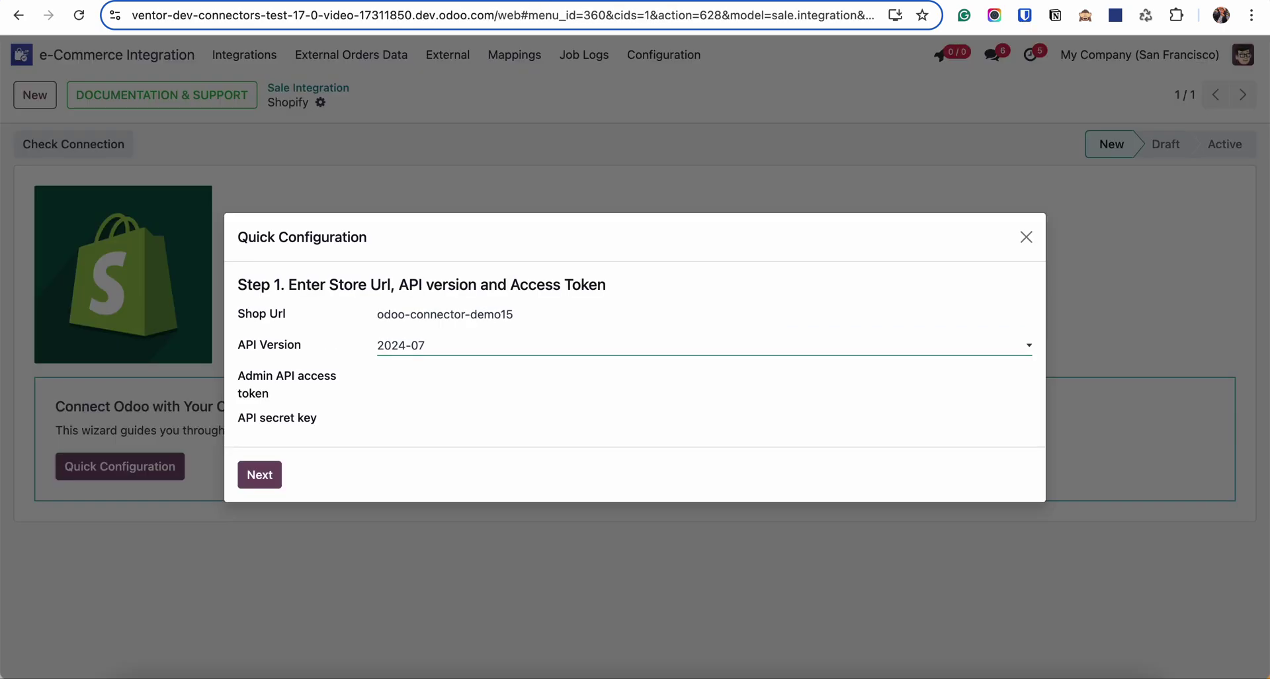
Fill Odoo's Admin API access token and API secret key from Shopify's API credentials, then continue
left_click(412, 381)
key("ctrl+v")
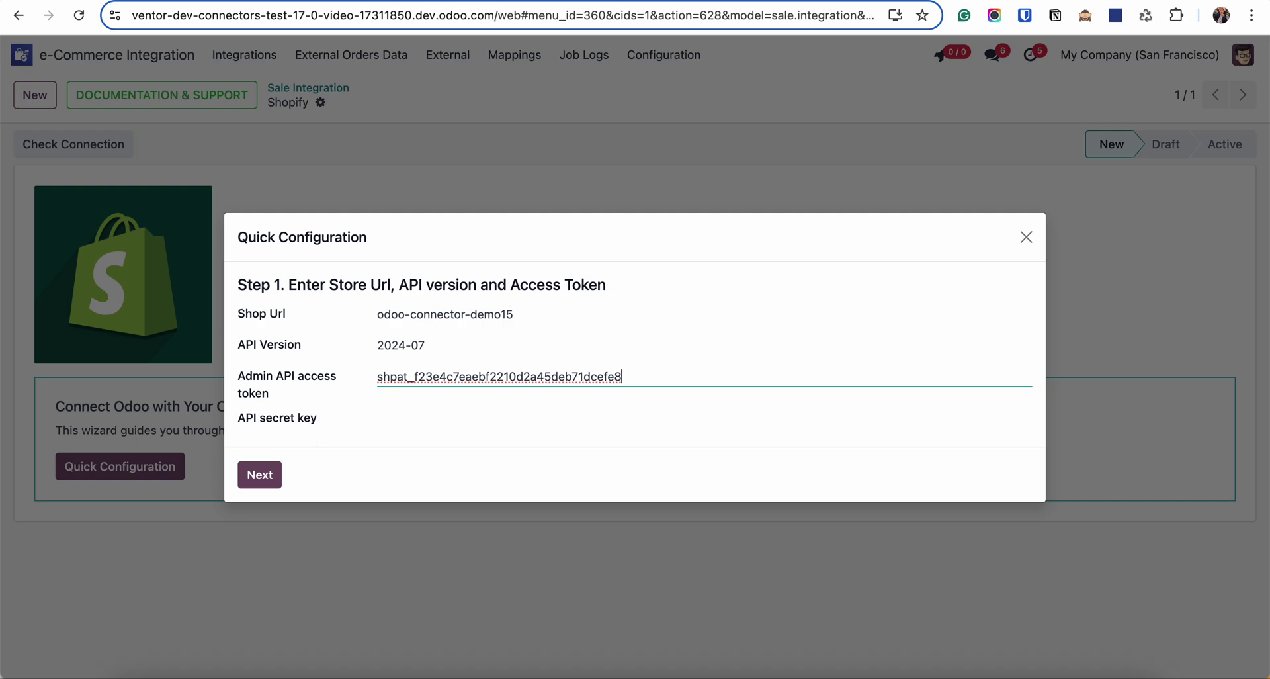
key("ctrl+shift+Tab")
scroll(677, 463, "down", 5)
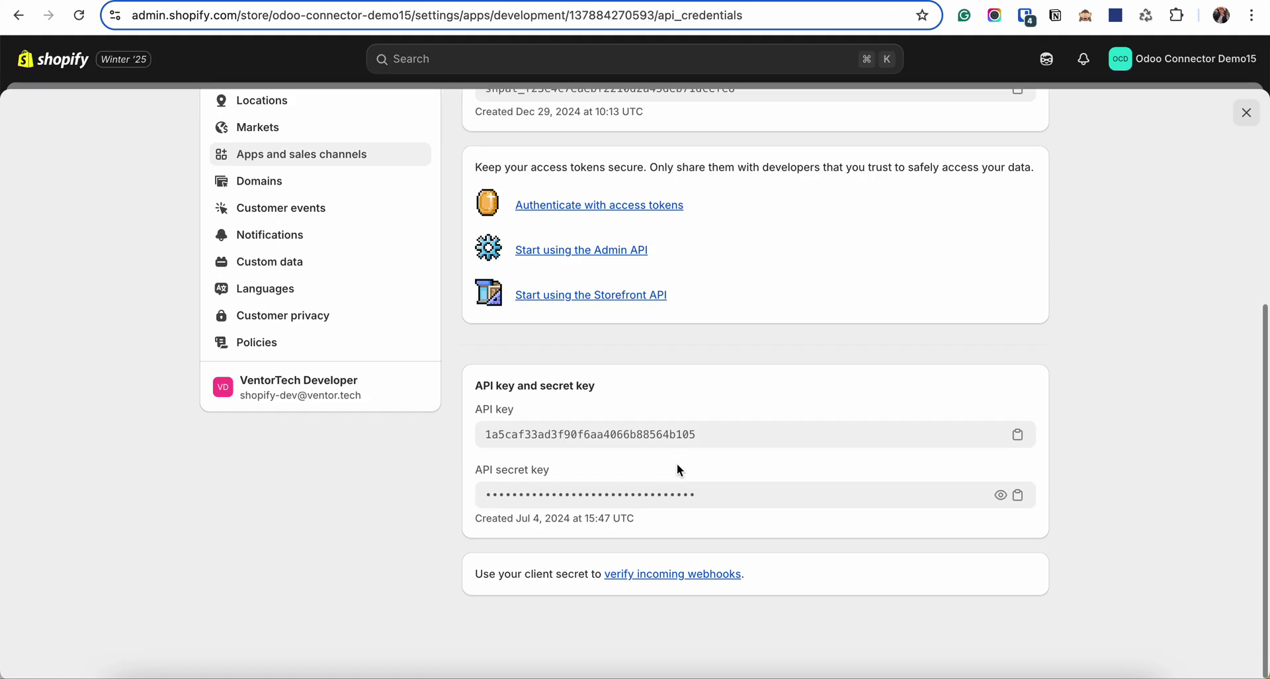
left_click(1017, 494)
key("ctrl+Tab")
left_click(394, 405)
key("ctrl+v")
left_click(253, 476)
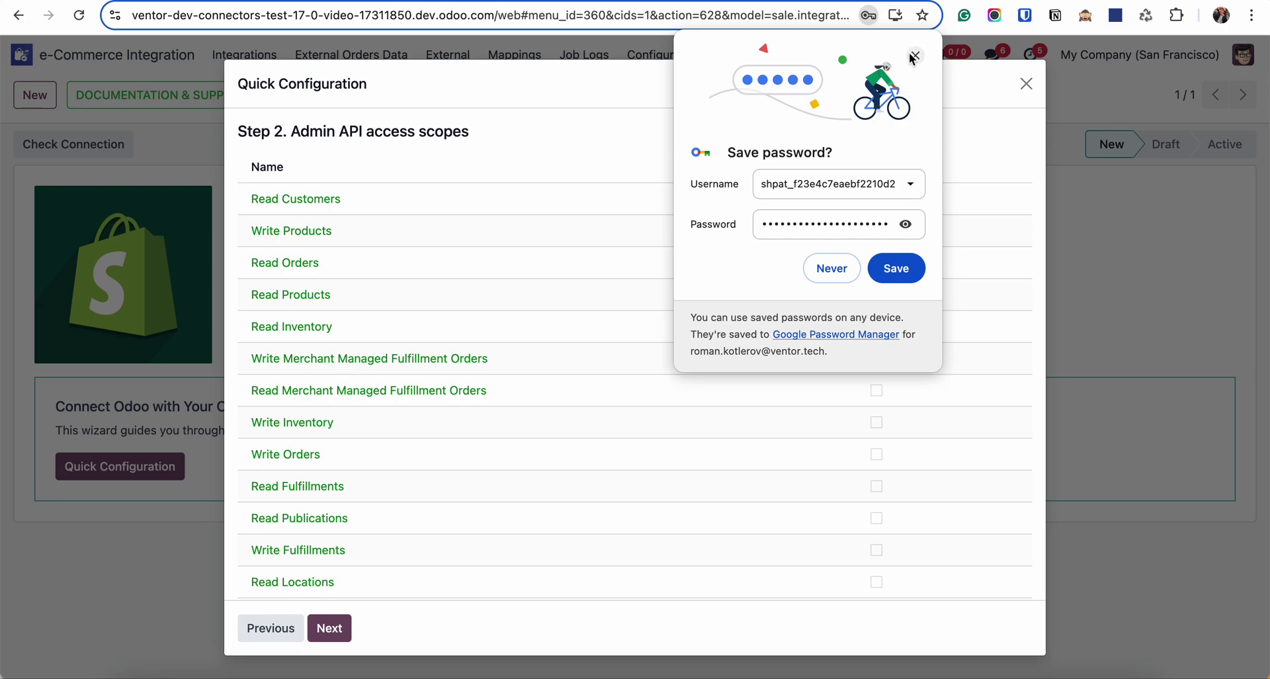
Dismiss the save-password popup, check the listed scopes against Shopify's app configuration, and proceed
left_click(916, 56)
scroll(416, 524, "down", 1)
scroll(415, 522, "up", 1)
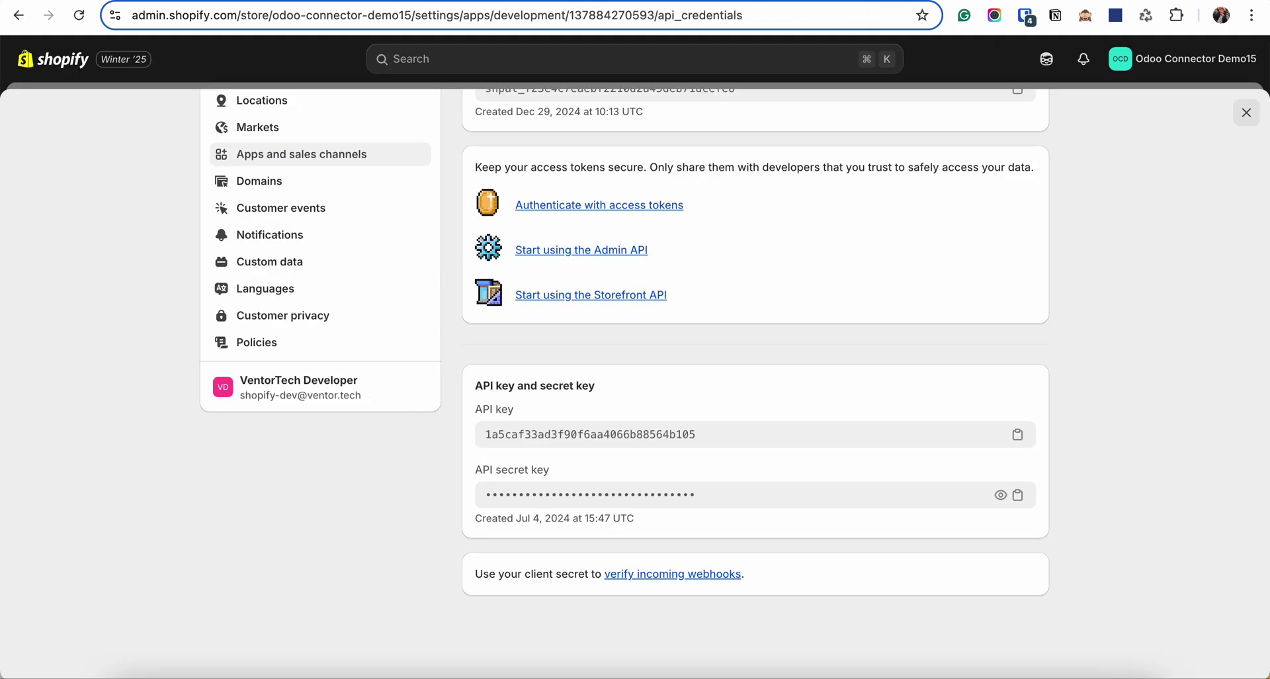
scroll(598, 398, "up", 5)
left_click(620, 186)
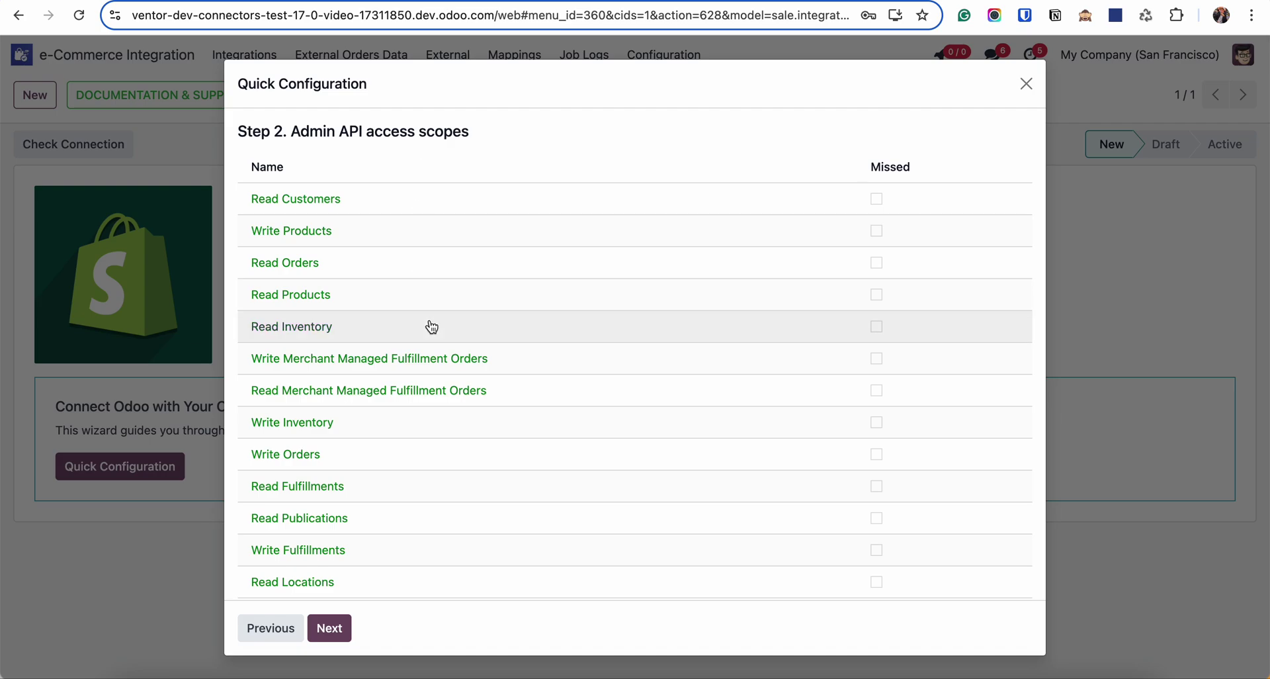
scroll(432, 326, "down", 1)
scroll(431, 326, "up", 1)
left_click(333, 635)
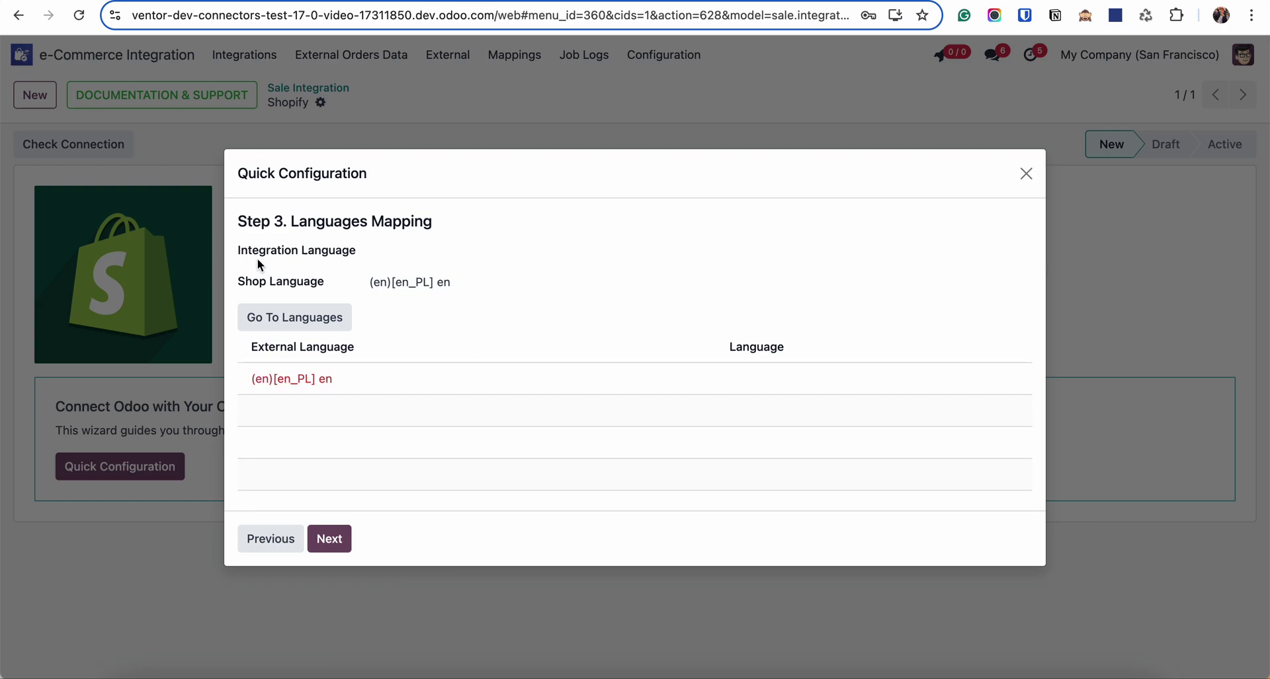
Set Integration Language to English (US), map shop language en_PL to English (US), and continue
left_click(431, 255)
left_click(423, 281)
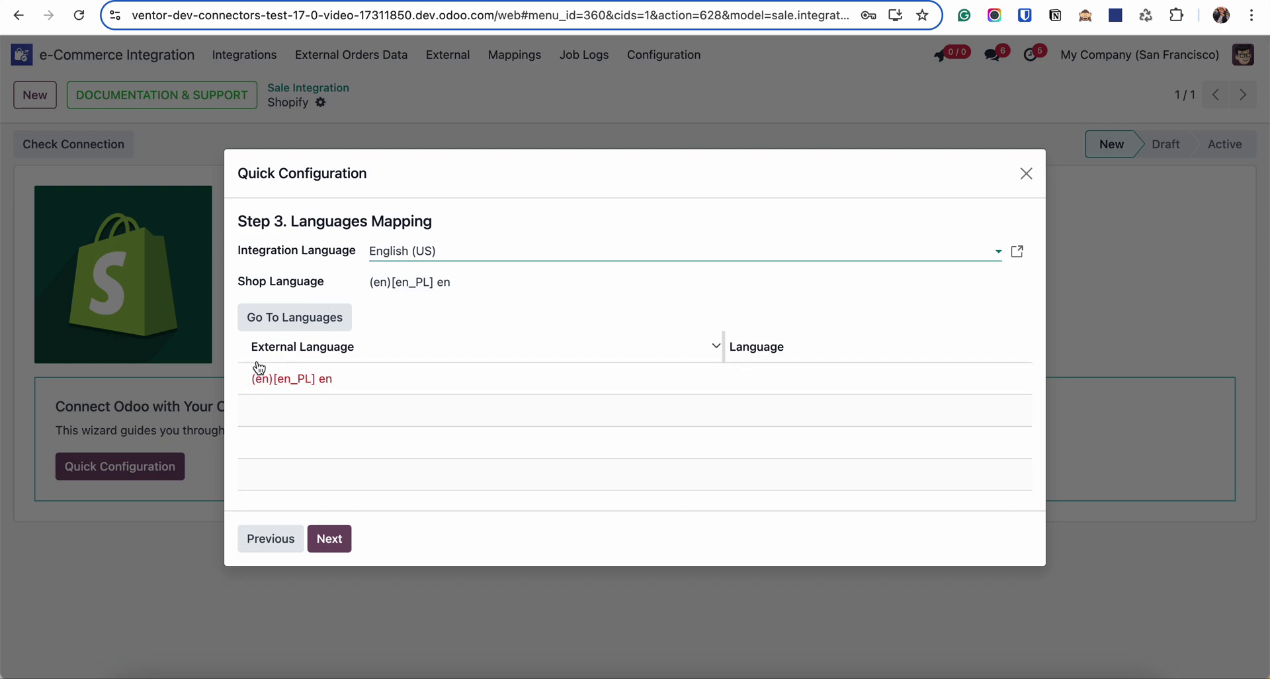
left_click(775, 376)
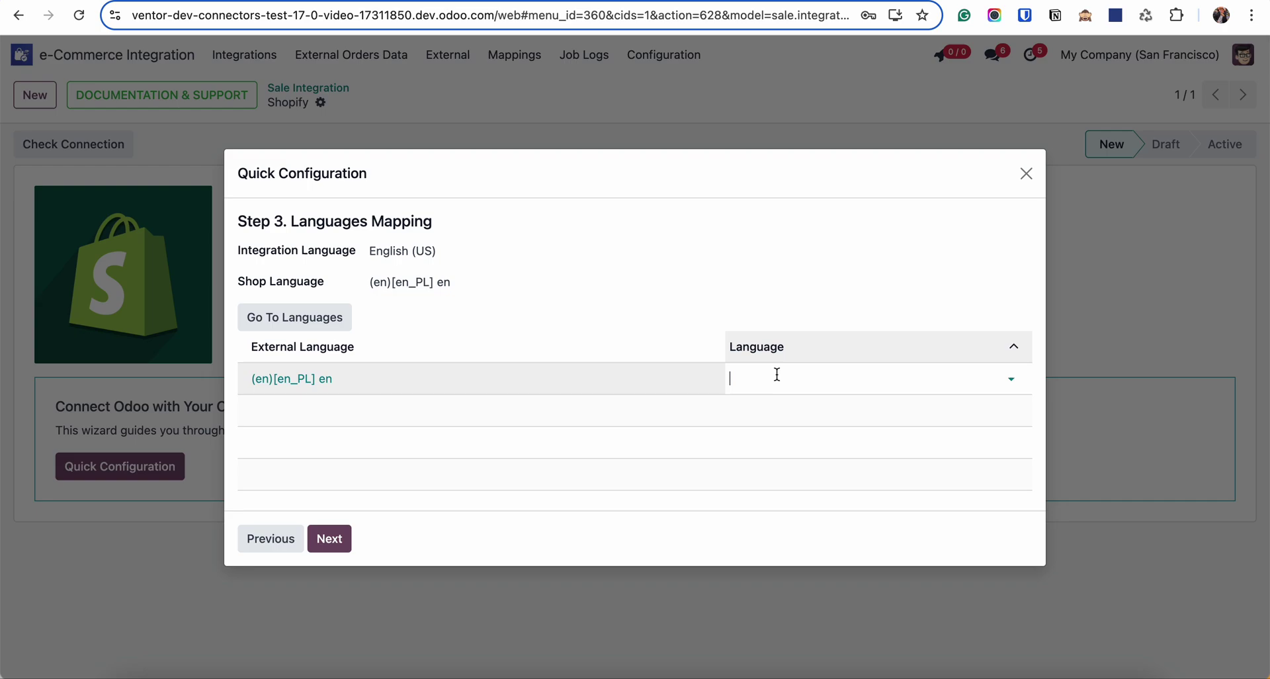
left_click(774, 395)
left_click(344, 537)
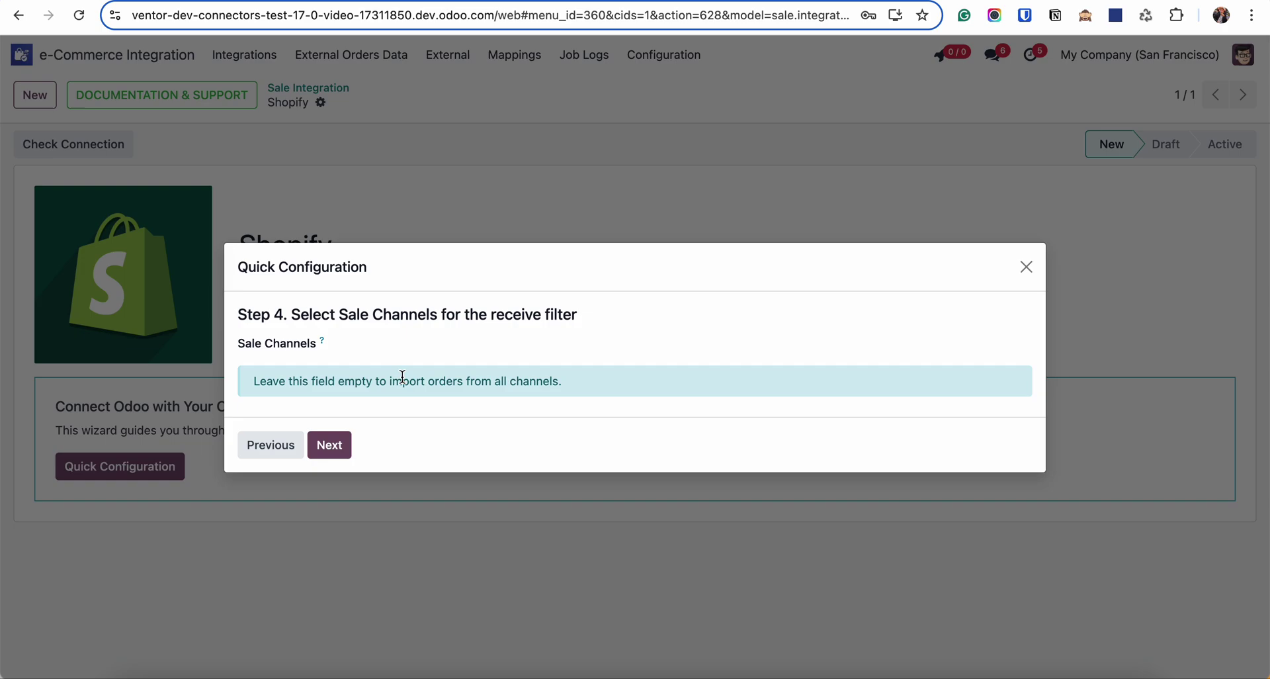
Check the Sale Channels list, leave it empty, and continue to order statuses
left_click(368, 342)
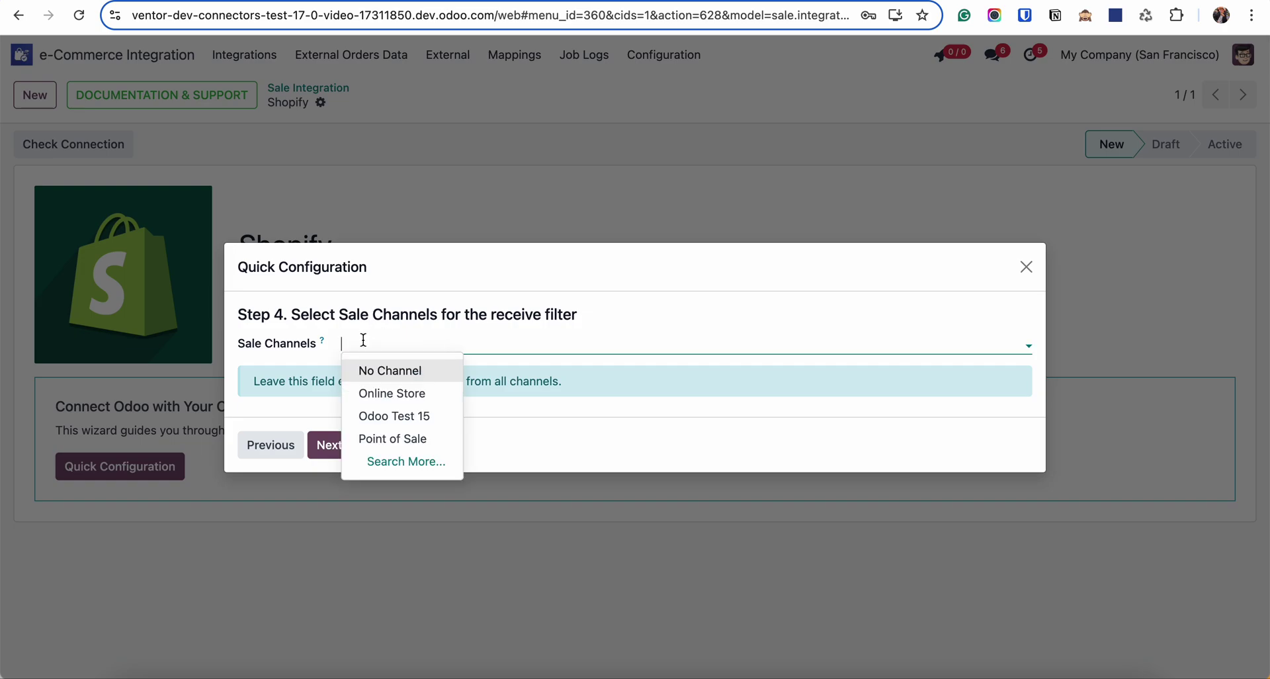
left_click(579, 415)
left_click(347, 444)
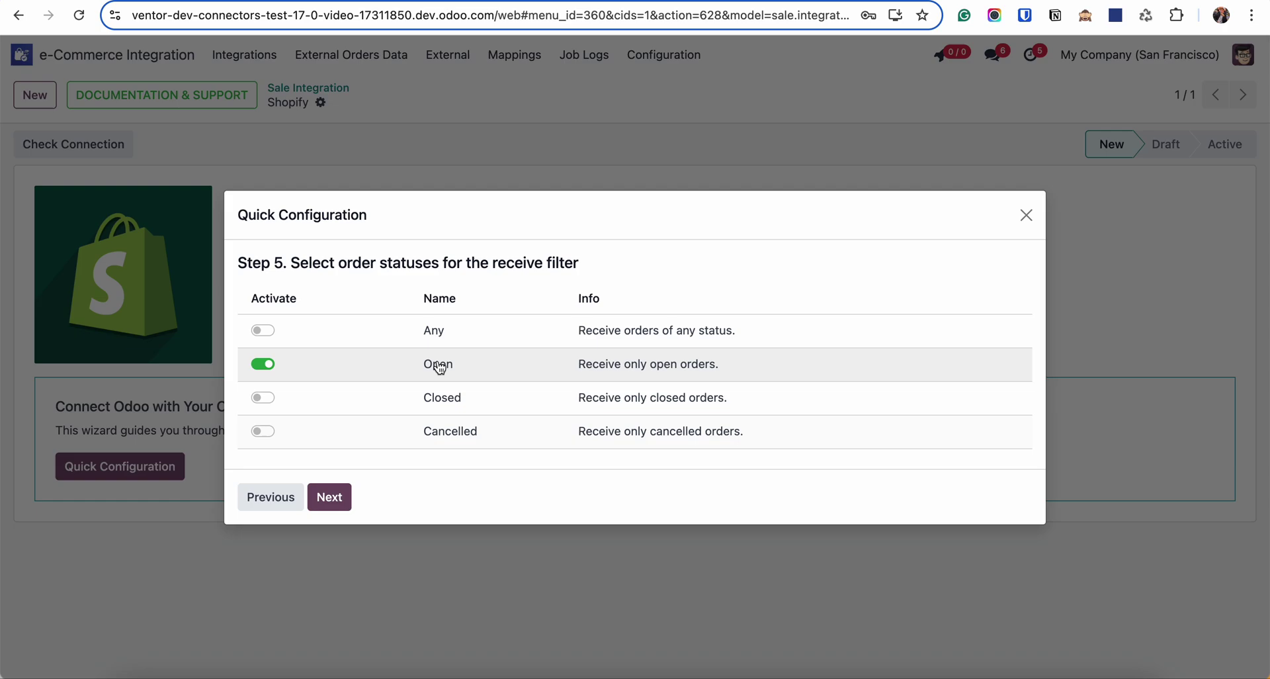
Enable Any order status, keep Any financial status, and reach the fulfillment status step
left_click(268, 331)
left_click(334, 504)
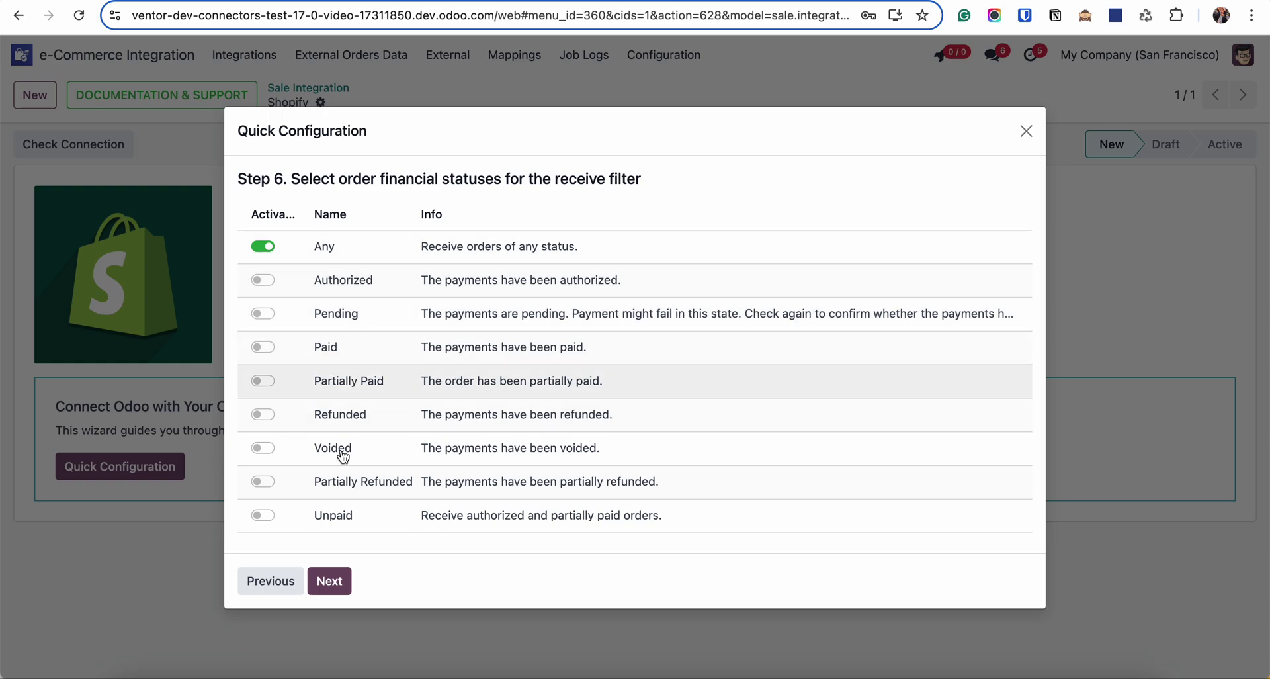
left_click(330, 585)
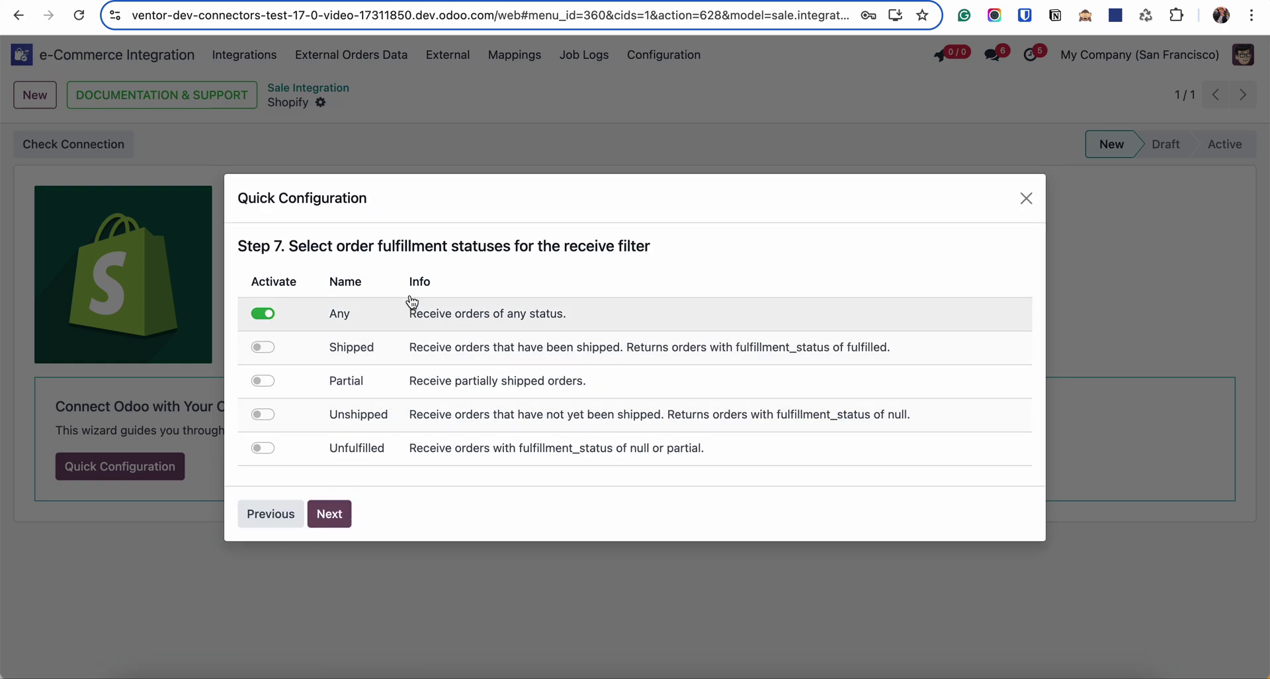
Complete the Shopify Quick Configuration with Start Initial Import enabled to launch the import jobs
left_click(332, 523)
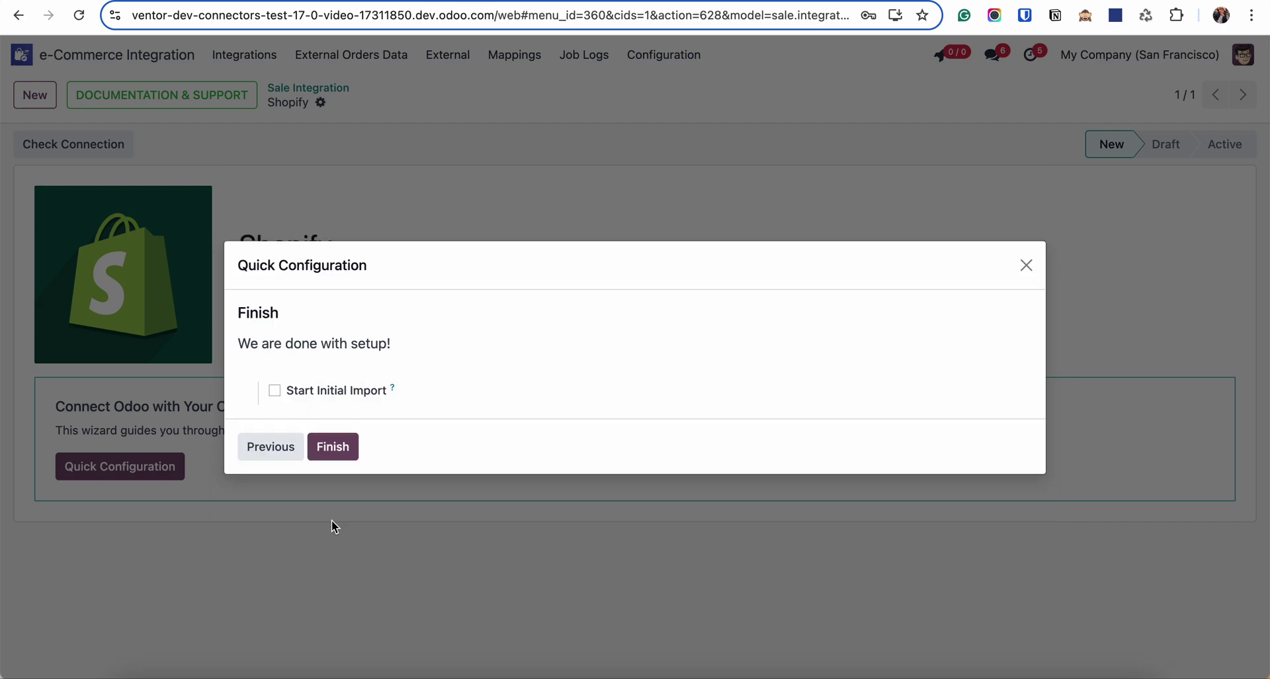
left_click(274, 390)
left_click(335, 486)
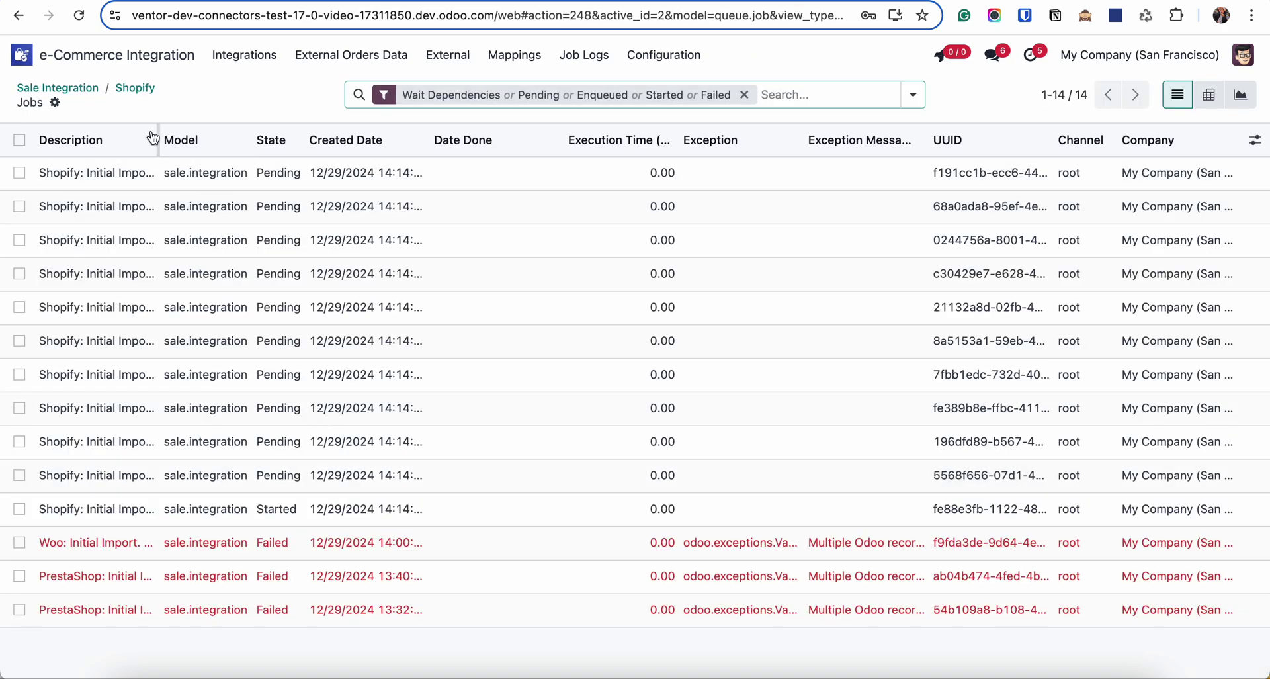
Show all queued jobs with full descriptions, including Shopify initial imports, and open the Mappings menu
left_click_drag(159, 139, 448, 149)
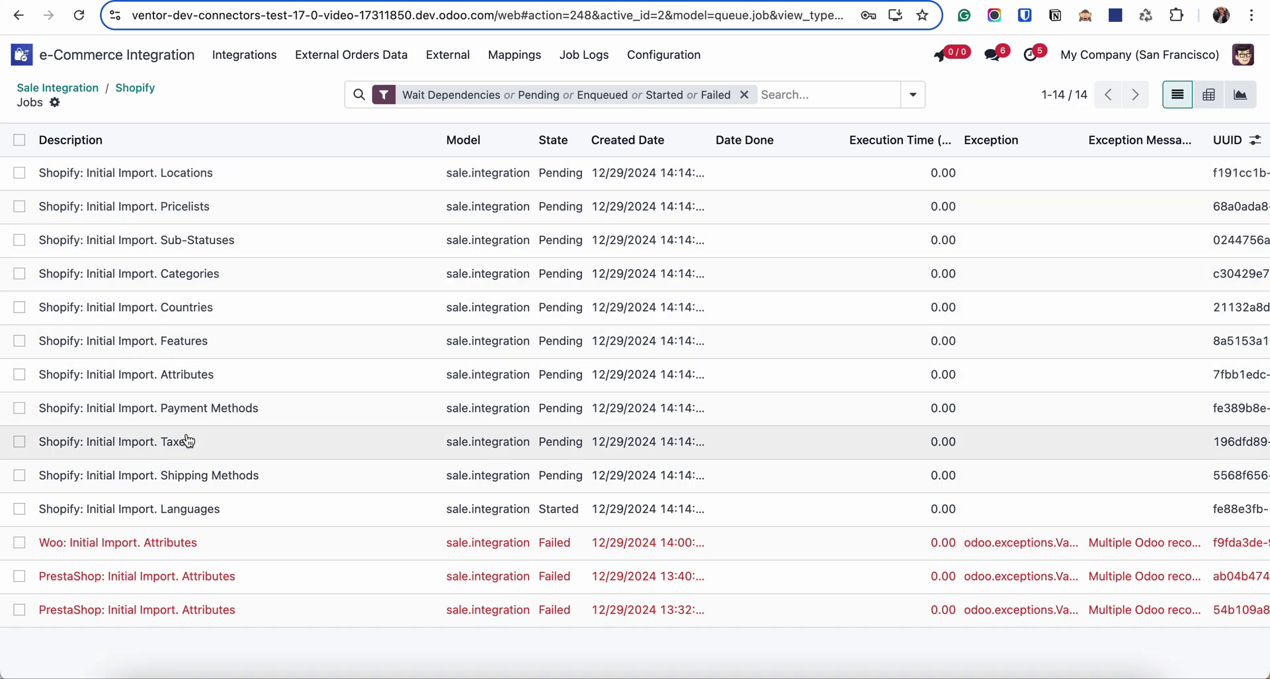
left_click(745, 94)
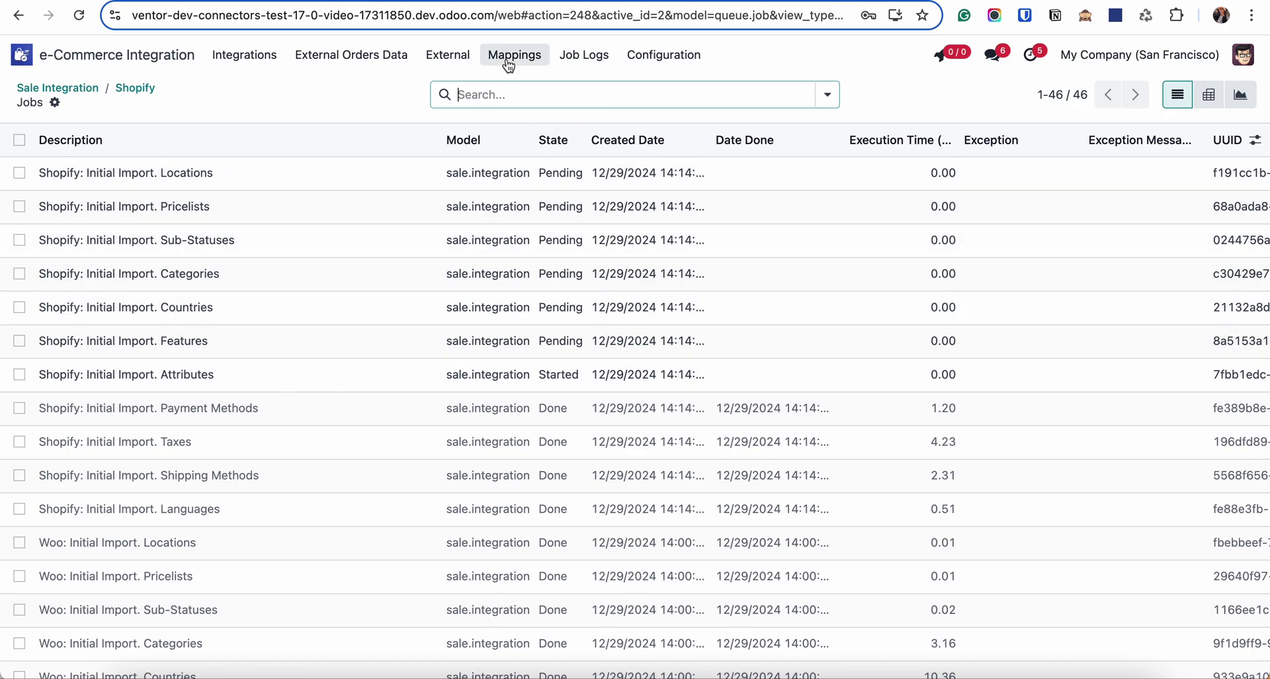
left_click(508, 63)
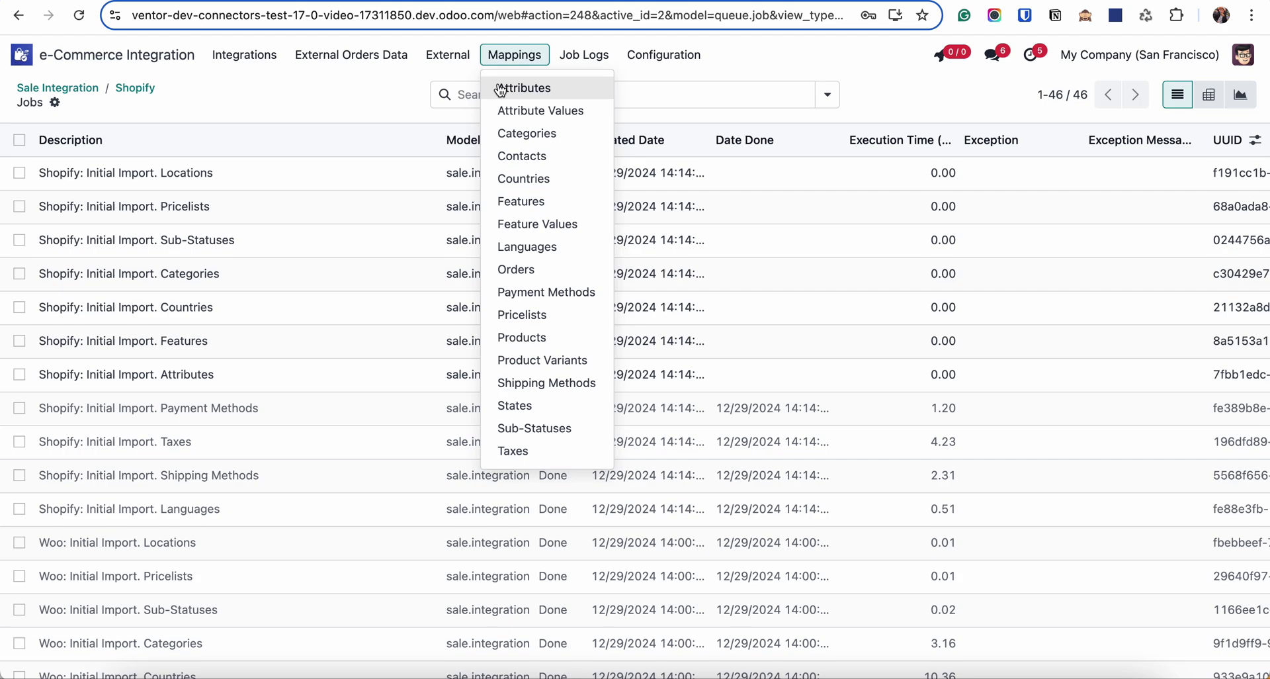